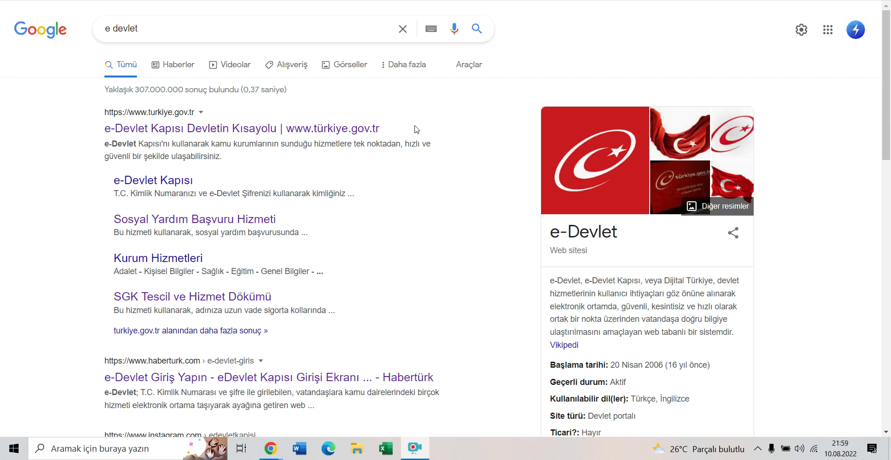
# Step: Open the official e-Devlet Kapısı website from the search results and go to its login page
pyautogui.click(267, 129)
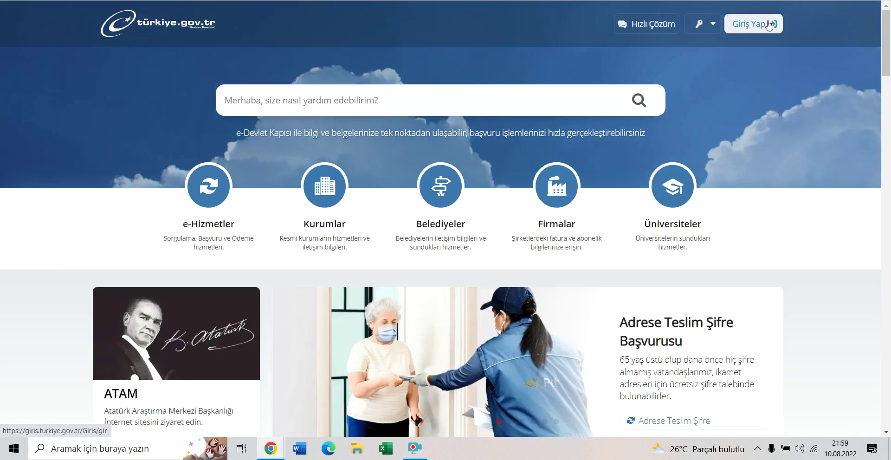
pyautogui.click(754, 26)
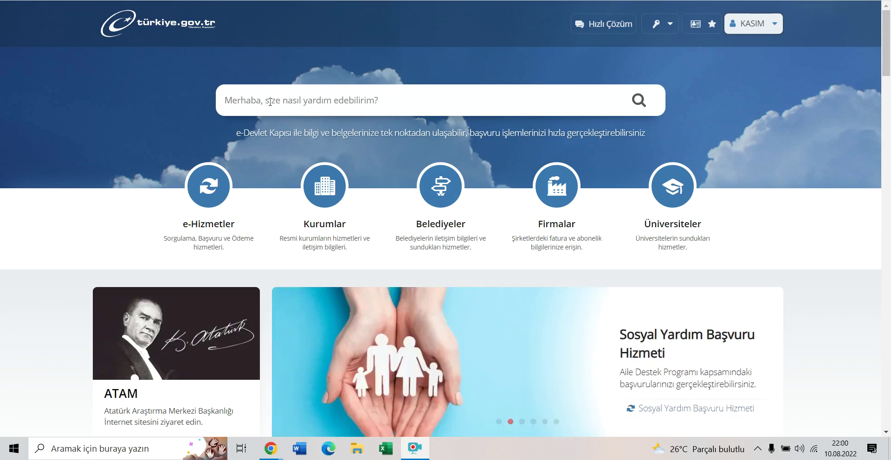
# Step: Search the portal for "sosyal yardım başvuru", open Sosyal Yardım Başvuru Hizmeti and start a new application
pyautogui.click(260, 100)
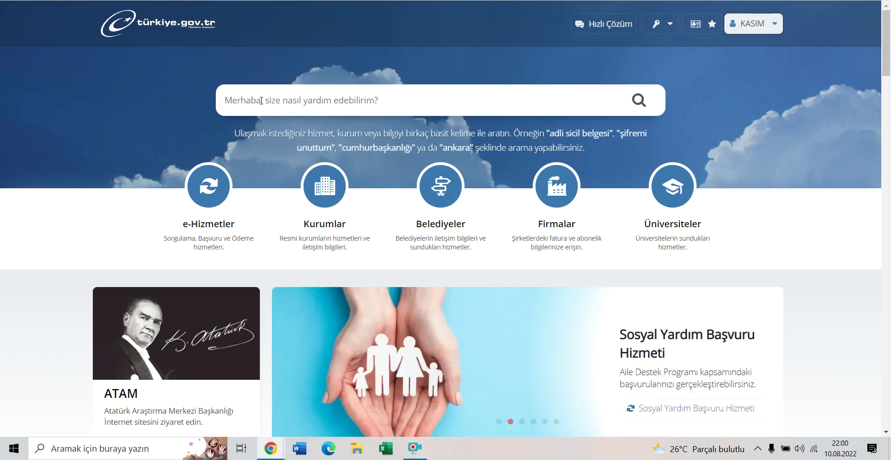
pyautogui.write('sosyal yardım başvuru')
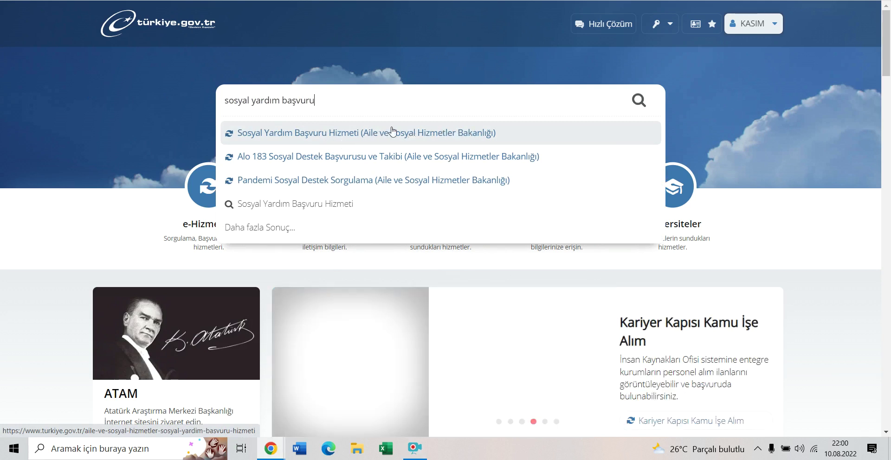
pyautogui.click(363, 132)
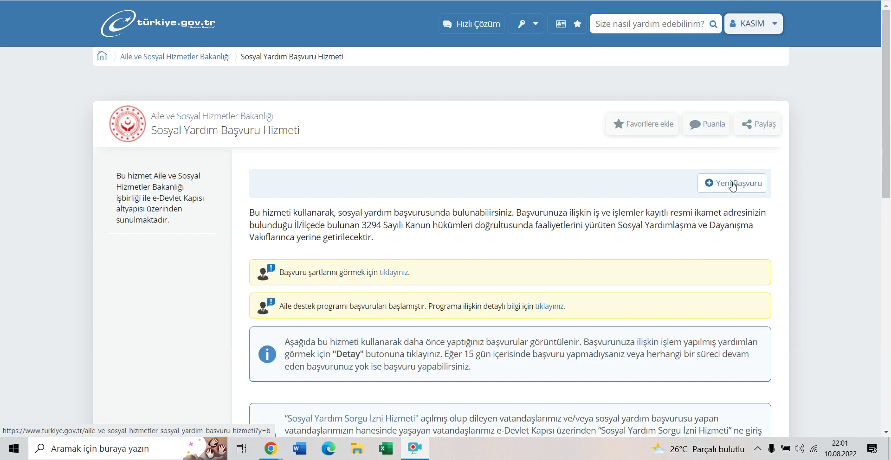
pyautogui.click(733, 185)
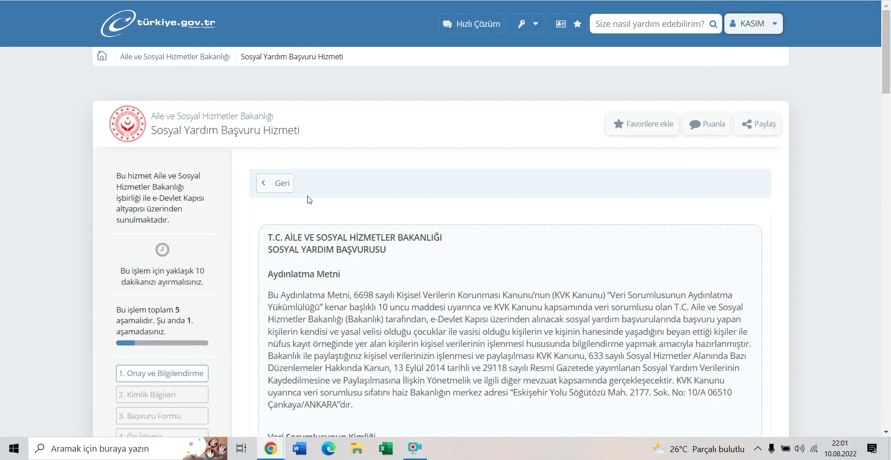
# Step: Accept the declarations below the Aydınlatma Metni and the Açık Rıza Formu in the Onay ve Bilgilendirme stage
pyautogui.scroll(-1, 352, 213)
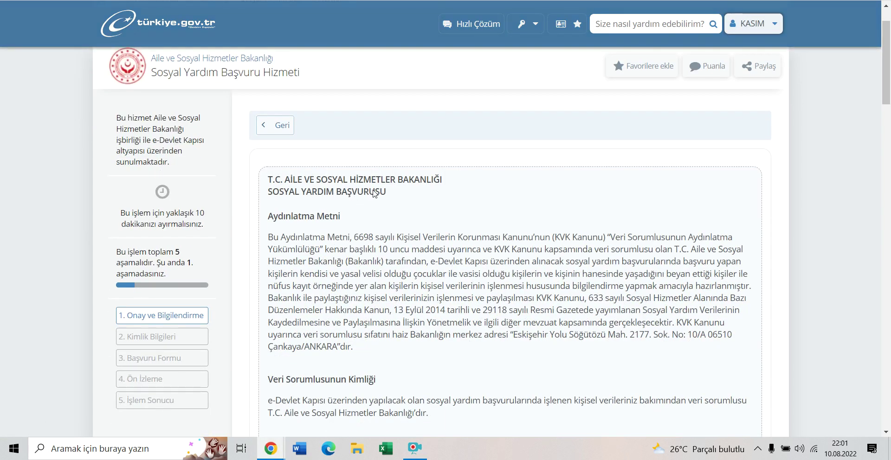
pyautogui.scroll(-5, 367, 186)
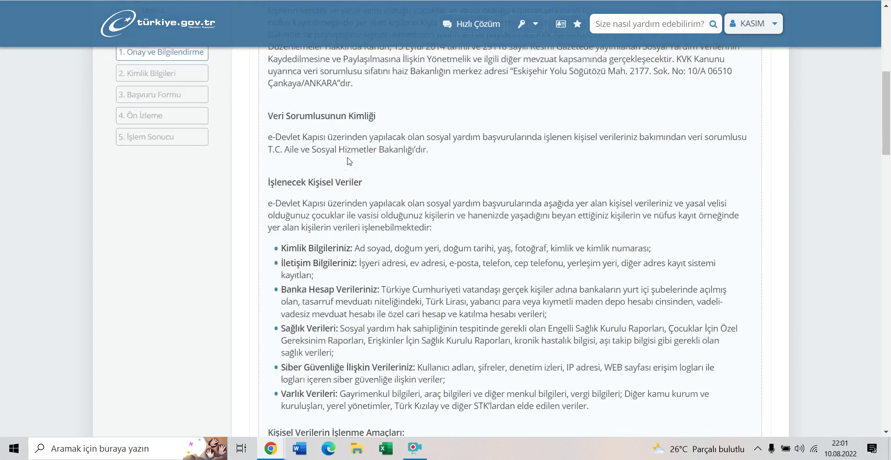
pyautogui.scroll(-2, 348, 162)
pyautogui.scroll(-4, 341, 183)
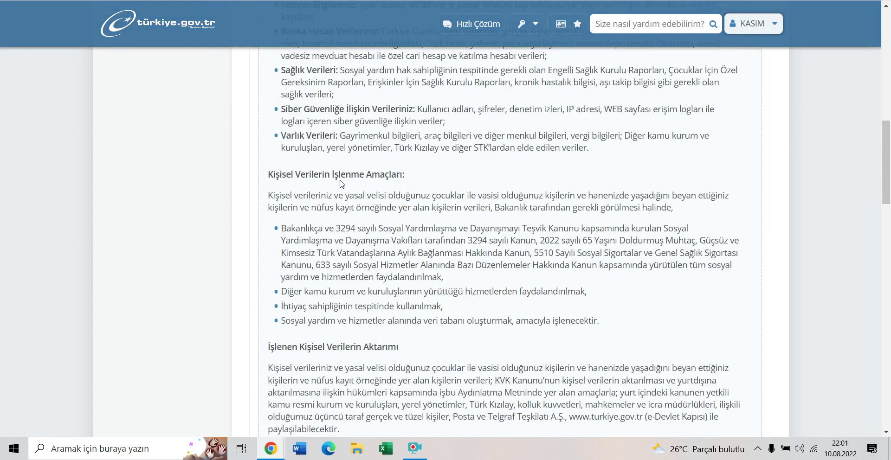
pyautogui.scroll(-11, 341, 184)
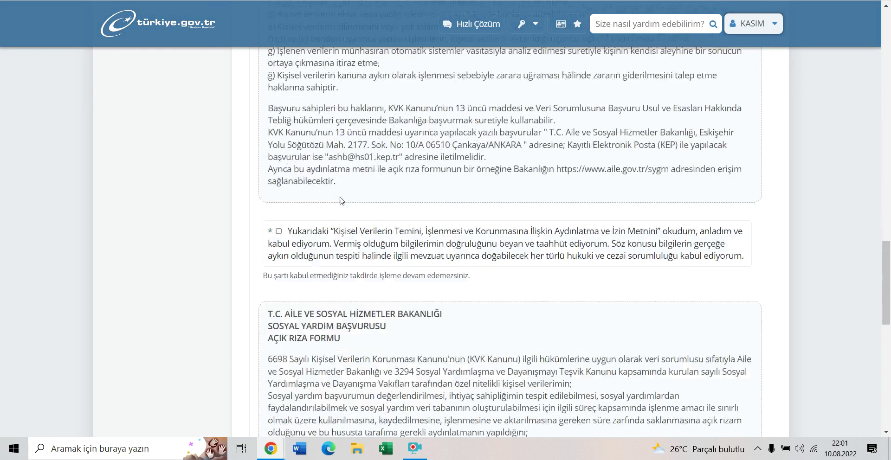
pyautogui.scroll(-1, 341, 200)
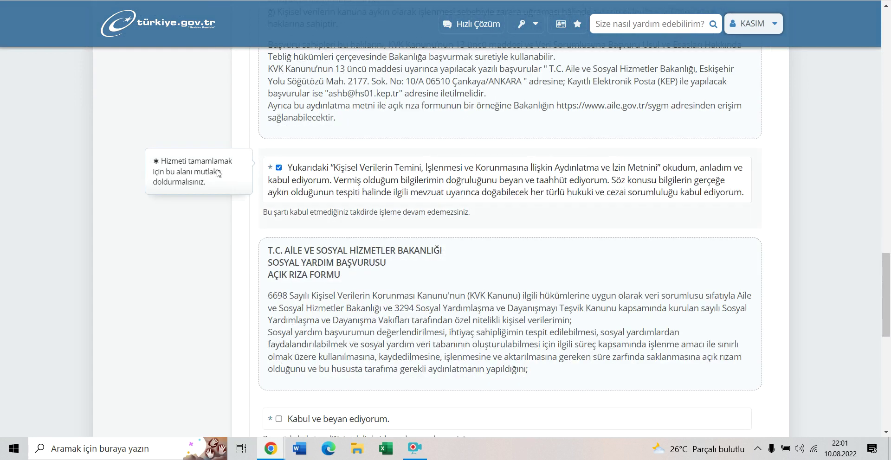
pyautogui.scroll(-3, 507, 254)
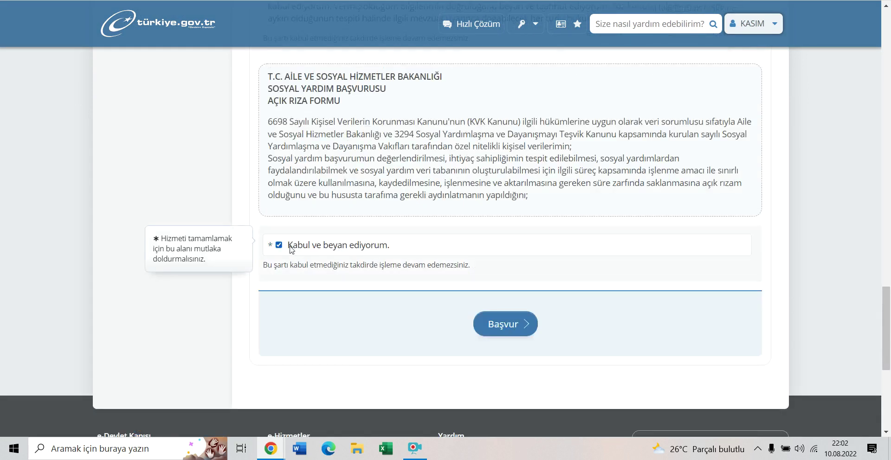
# Step: Review the personal data notice, the list of application stages and the consent form
pyautogui.scroll(15, 195, 242)
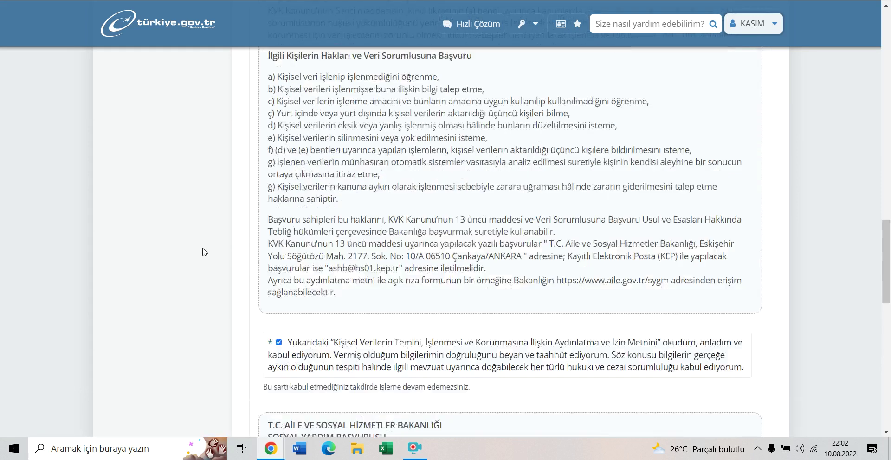
pyautogui.scroll(10, 169, 224)
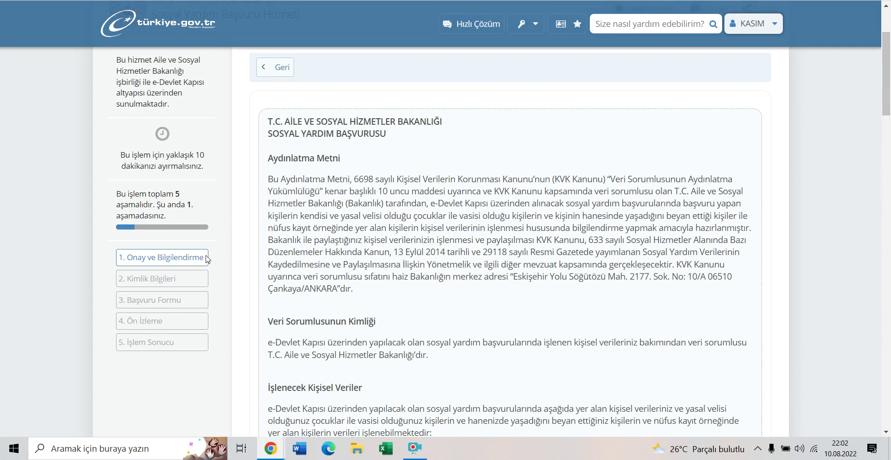
pyautogui.scroll(-20, 343, 234)
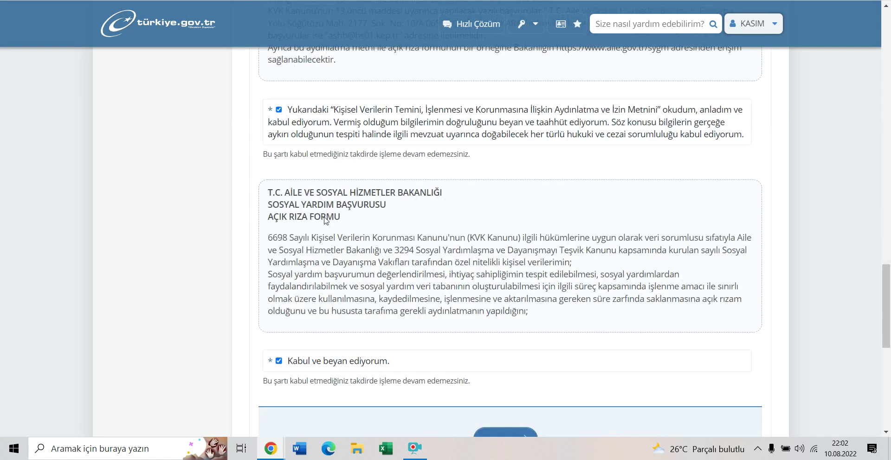
pyautogui.scroll(-4, 320, 214)
pyautogui.scroll(9, 325, 200)
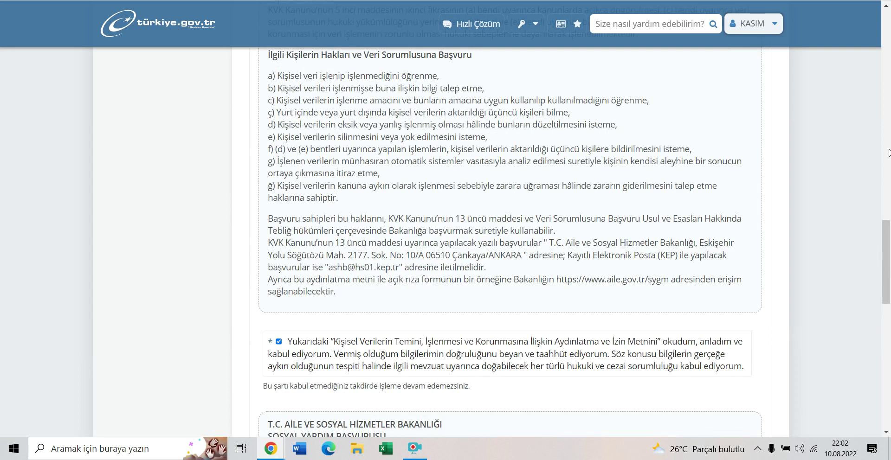
pyautogui.scroll(20, 742, 116)
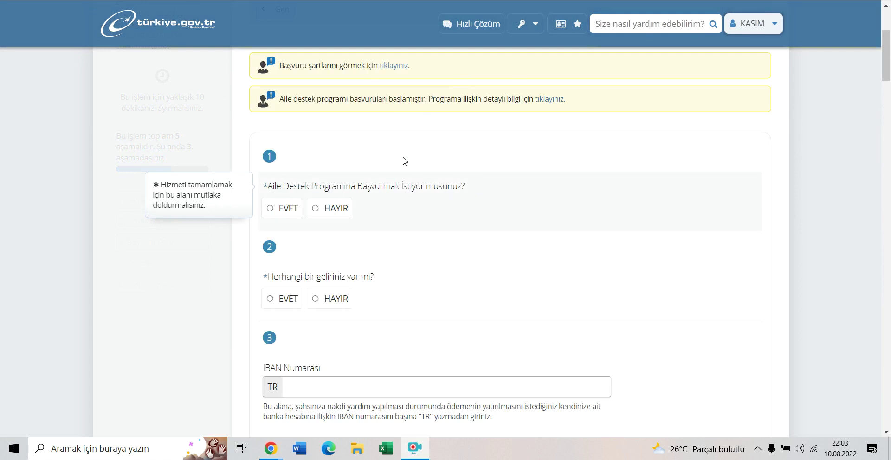
# Step: Answer EVET to applying for the Aile Destek Programı and set the number of other people living at the address to 3
pyautogui.click(275, 211)
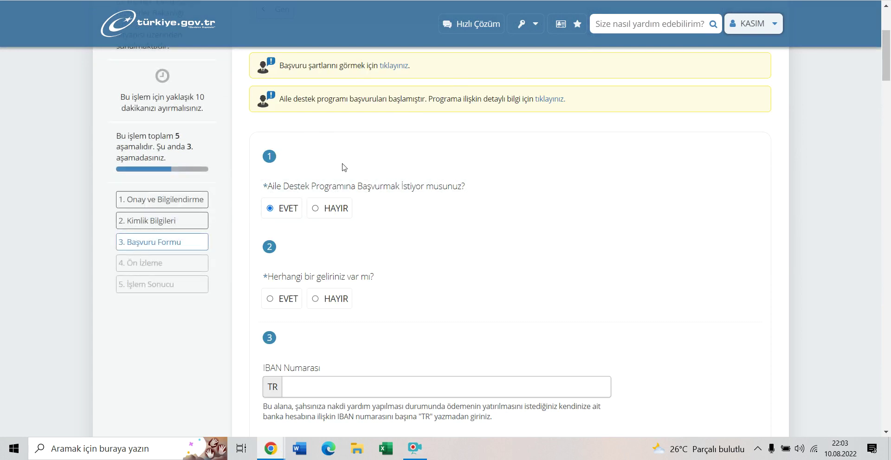
pyautogui.moveTo(336, 176)
pyautogui.scroll(-1, 322, 181)
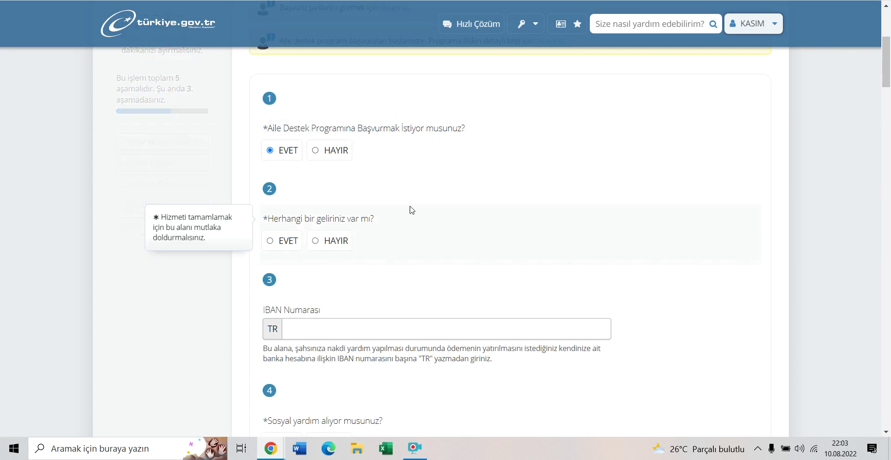
pyautogui.scroll(-1, 342, 228)
pyautogui.scroll(-1, 348, 209)
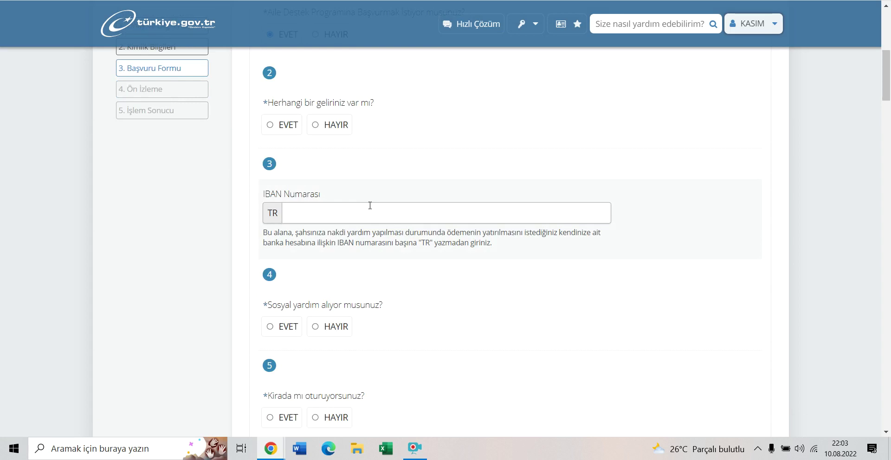
pyautogui.scroll(-1, 372, 260)
pyautogui.scroll(-2, 317, 344)
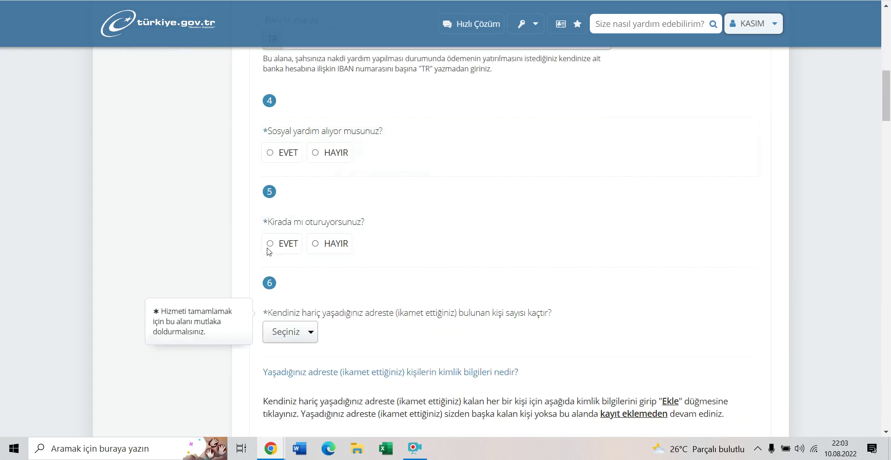
pyautogui.scroll(-2, 400, 239)
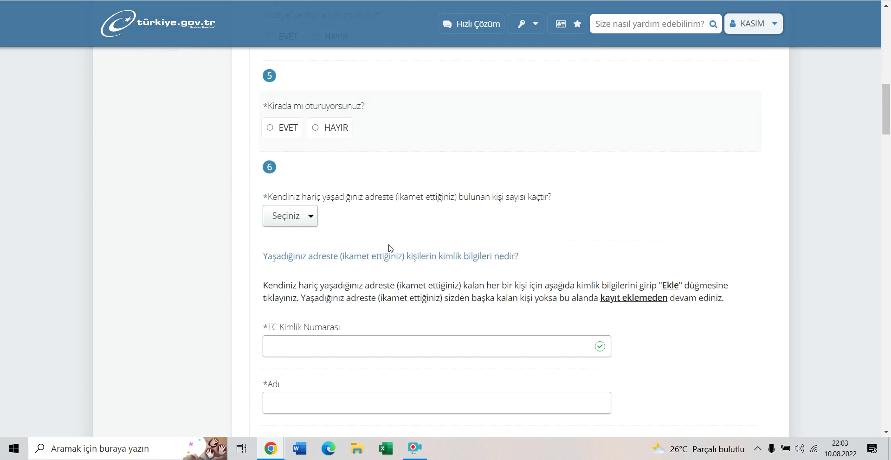
pyautogui.scroll(-2, 273, 121)
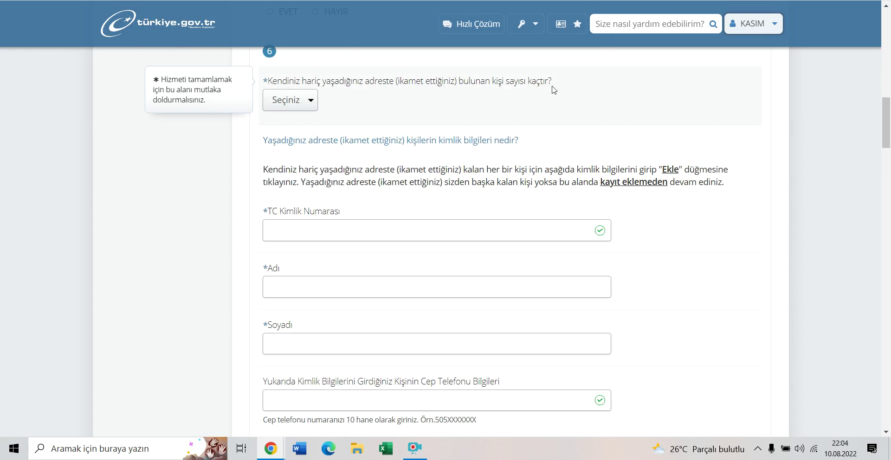
pyautogui.click(291, 102)
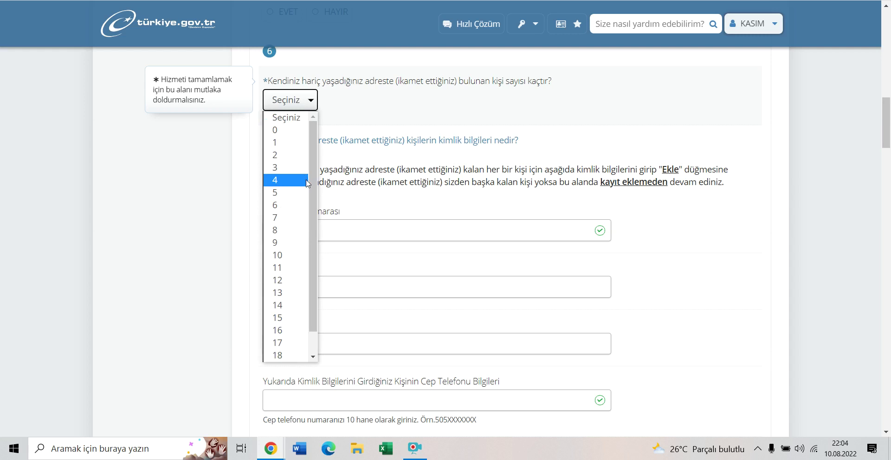
pyautogui.click(278, 171)
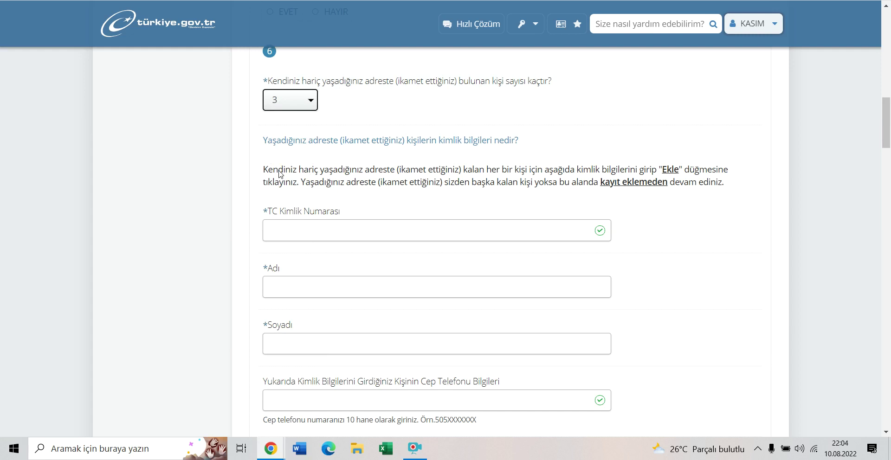
# Step: Answer EVET to whether the declared household member has any income and examine the income type options
pyautogui.scroll(-1, 339, 179)
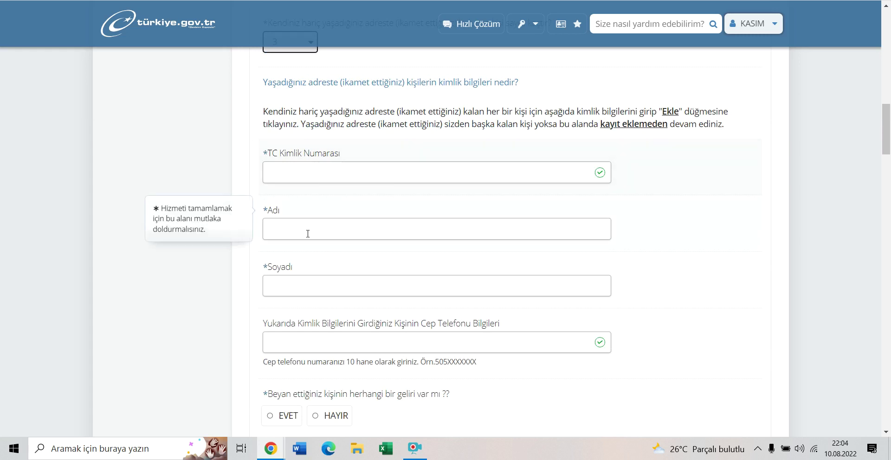
pyautogui.scroll(-1, 306, 232)
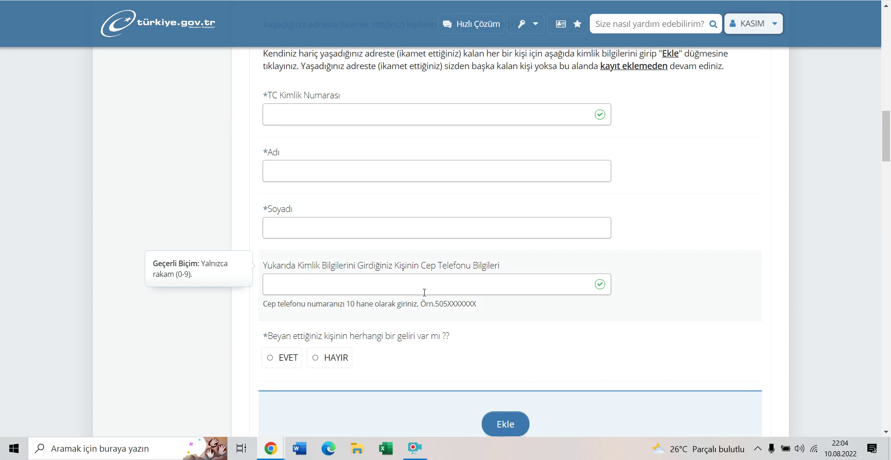
pyautogui.scroll(-1, 424, 292)
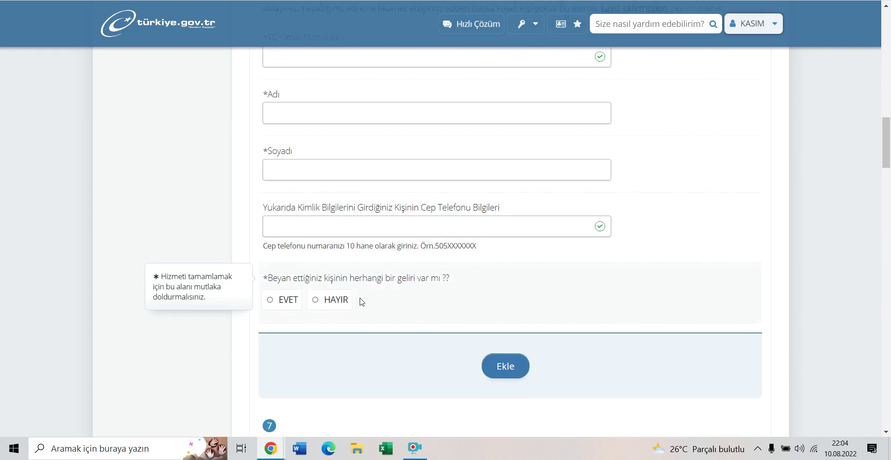
pyautogui.click(281, 301)
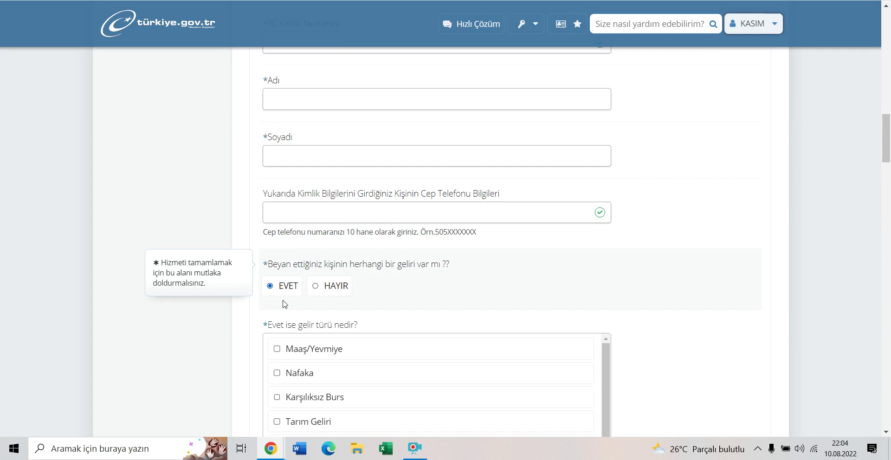
pyautogui.scroll(-3, 285, 304)
pyautogui.scroll(-1, 320, 309)
pyautogui.scroll(-1, 324, 309)
pyautogui.scroll(1, 322, 278)
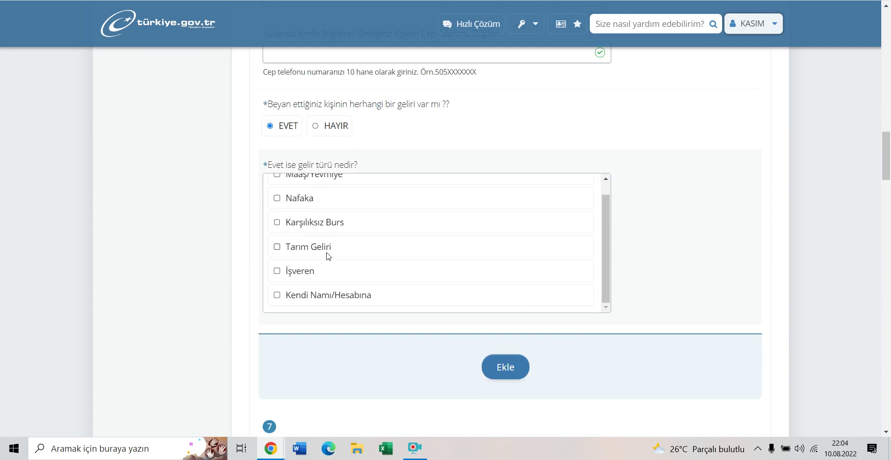
pyautogui.scroll(-1, 330, 254)
pyautogui.scroll(2, 323, 274)
pyautogui.scroll(1, 323, 273)
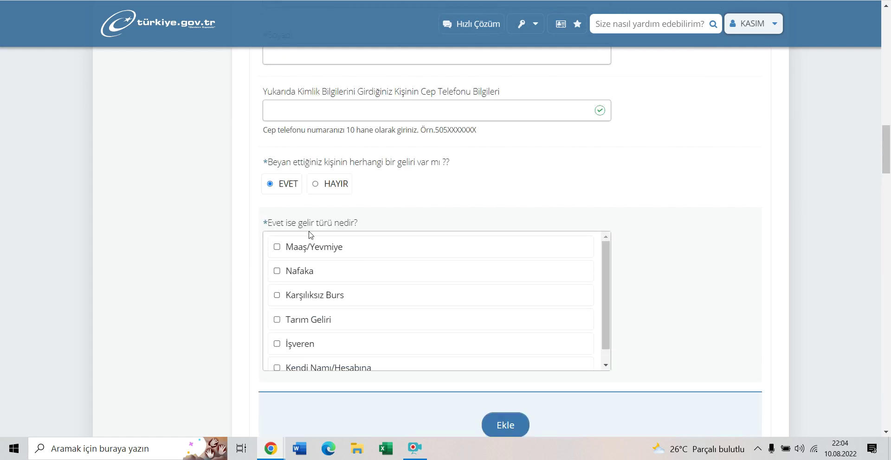
pyautogui.scroll(-1, 349, 258)
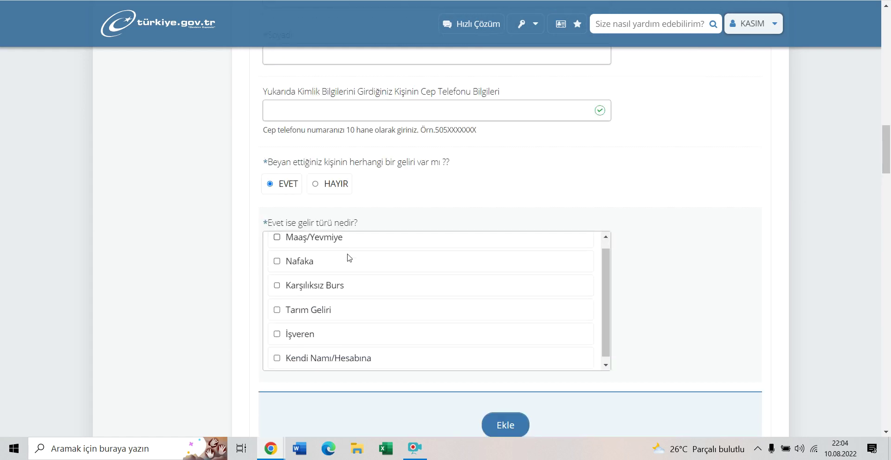
# Step: Set the answer on whether the declared household member has any income to HAYIR
pyautogui.click(327, 186)
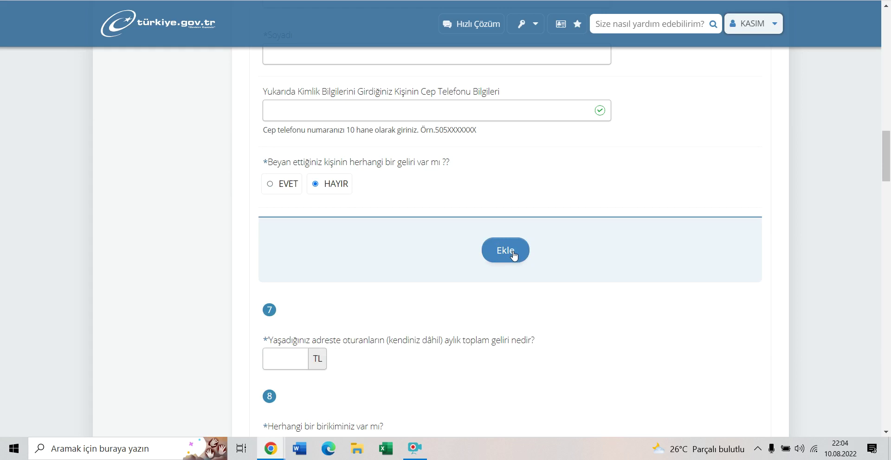
pyautogui.scroll(1, 509, 255)
pyautogui.scroll(1, 508, 295)
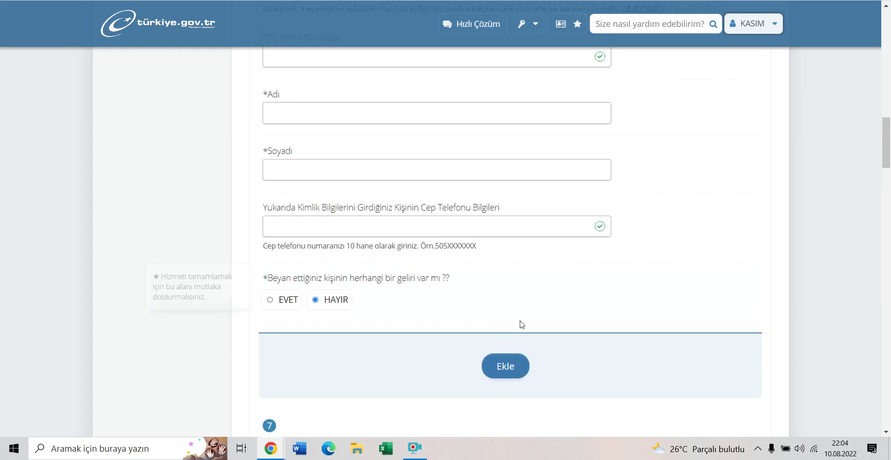
pyautogui.scroll(3, 534, 279)
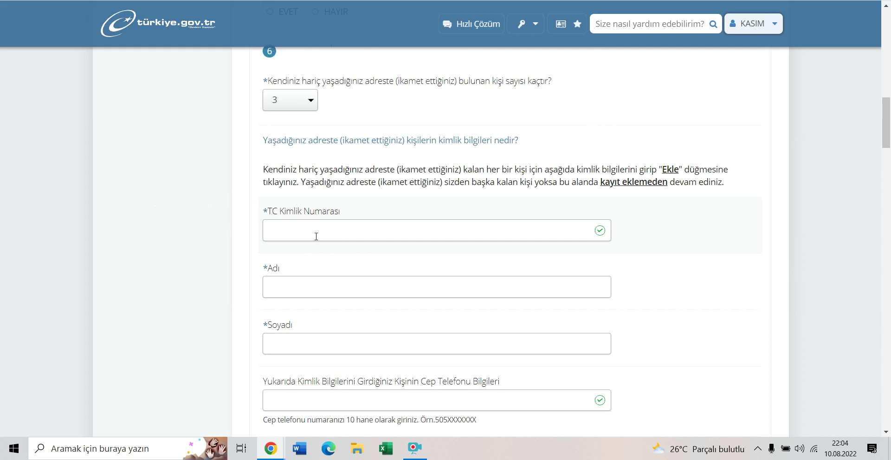
# Step: Review the household identity, income, savings, disability and child questions and the option lists for chronic illnesses and life support devices
pyautogui.scroll(-6, 417, 259)
pyautogui.scroll(2, 503, 265)
pyautogui.scroll(6, 503, 265)
pyautogui.scroll(-12, 492, 271)
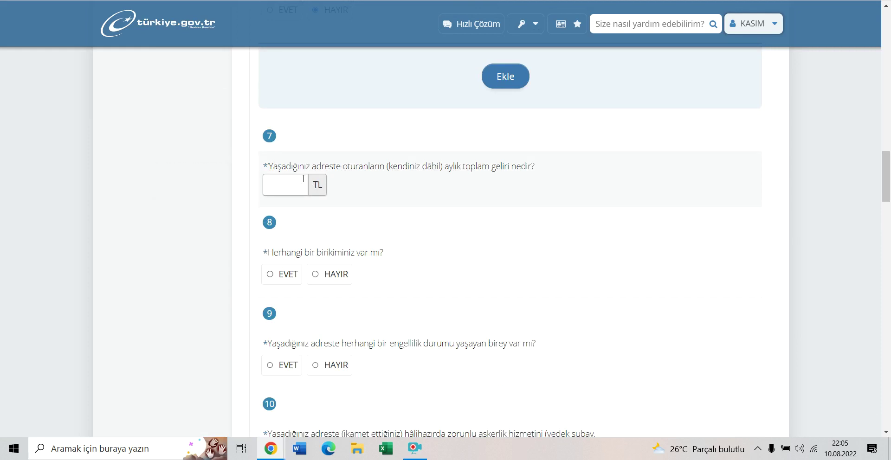
pyautogui.scroll(-3, 281, 131)
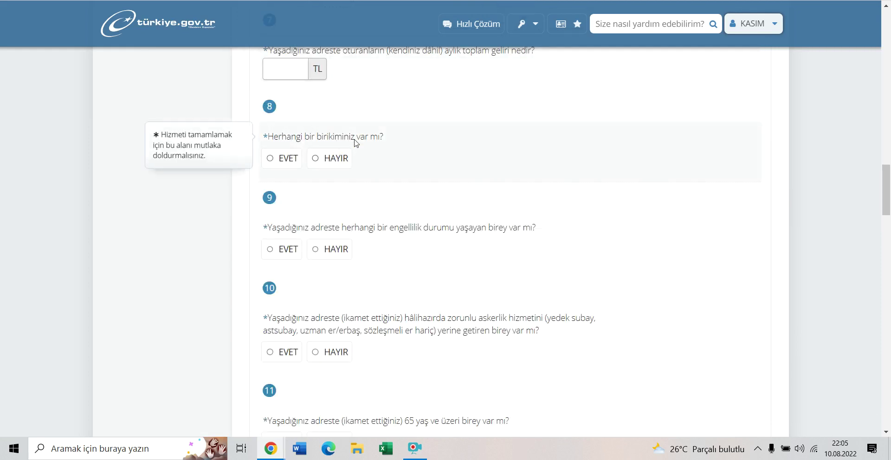
pyautogui.scroll(-15, 352, 170)
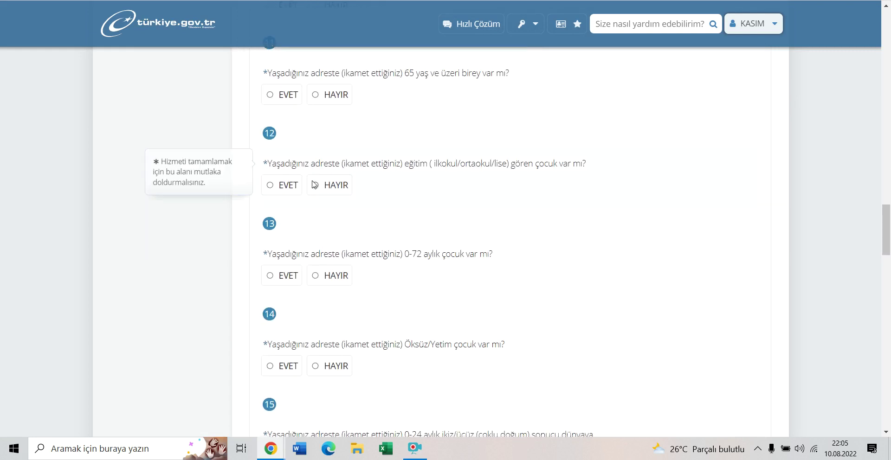
pyautogui.scroll(-9, 318, 185)
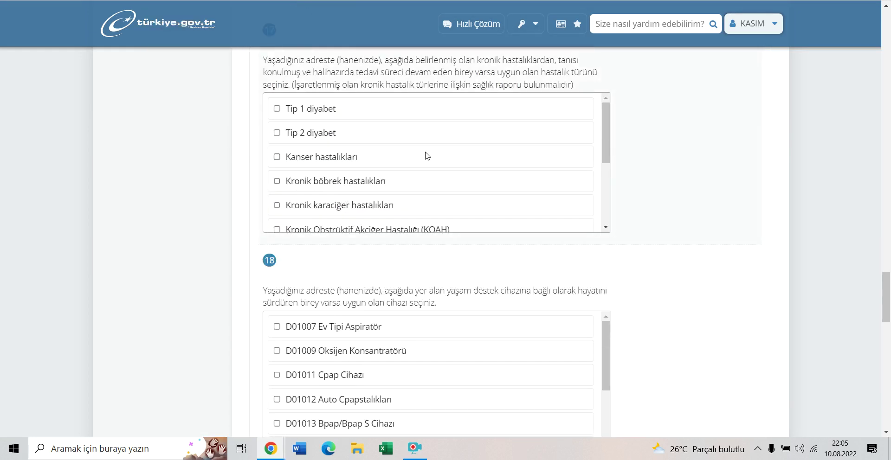
pyautogui.scroll(1, 427, 156)
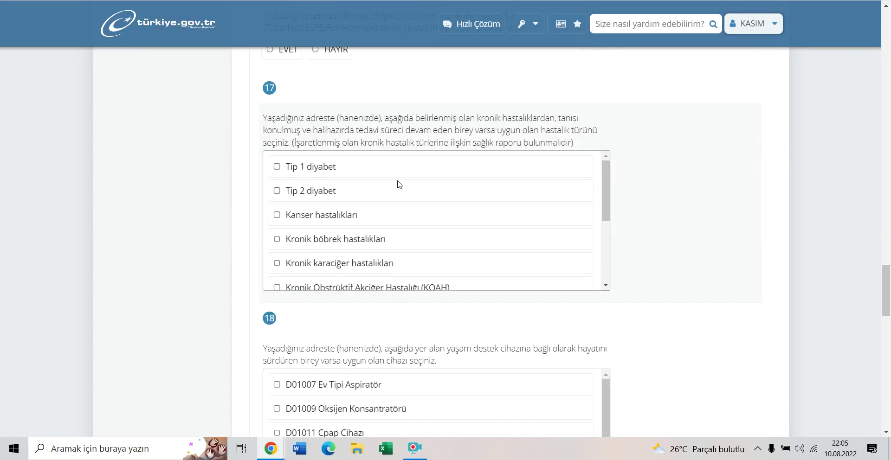
pyautogui.scroll(-4, 315, 175)
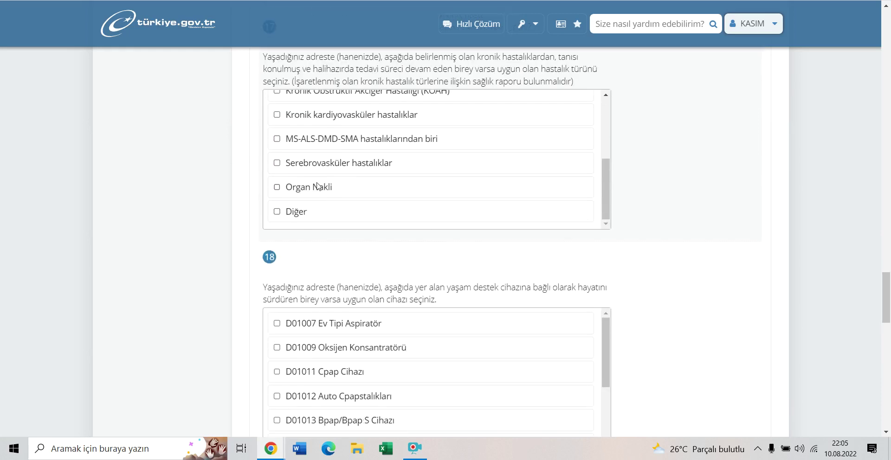
pyautogui.scroll(-2, 309, 174)
pyautogui.scroll(-3, 352, 227)
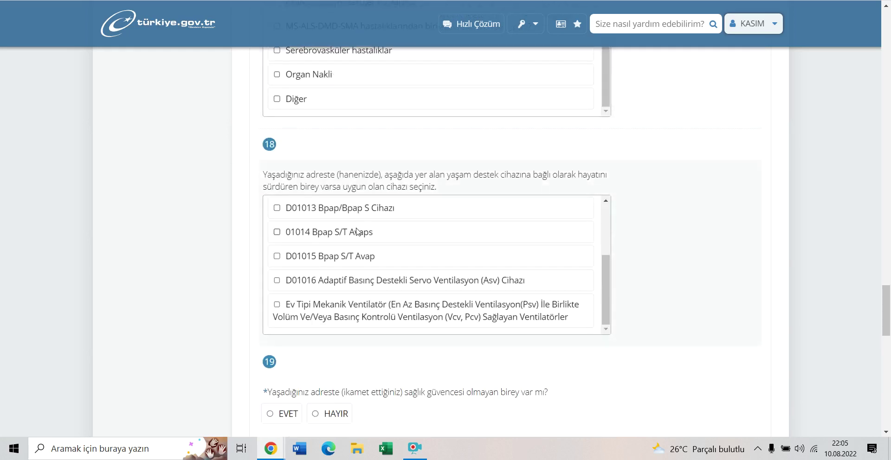
pyautogui.scroll(-2, 358, 241)
pyautogui.scroll(-1, 356, 234)
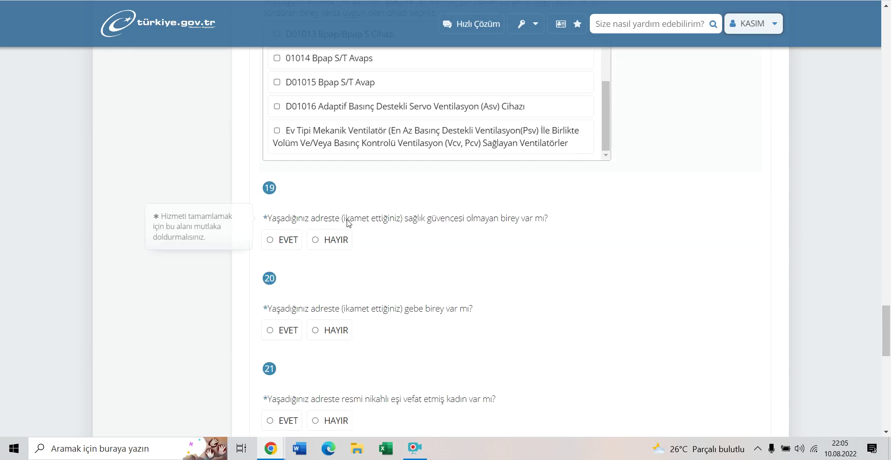
# Step: Look over the remaining health insurance, pregnancy, widowhood and needs questions and continue to the heating and natural gas support questions
pyautogui.scroll(-3, 319, 226)
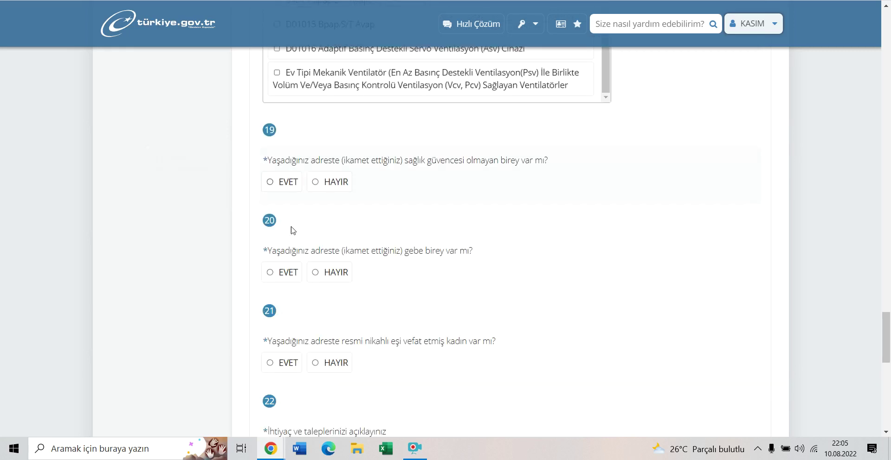
pyautogui.scroll(-2, 446, 203)
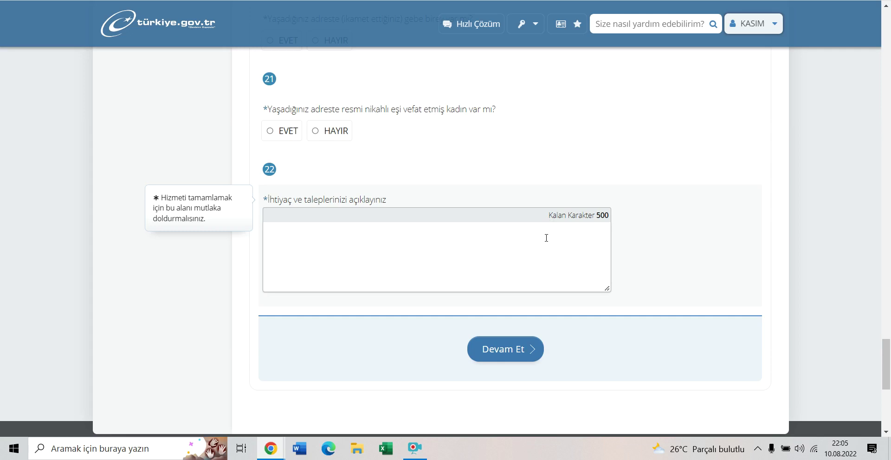
pyautogui.click(515, 347)
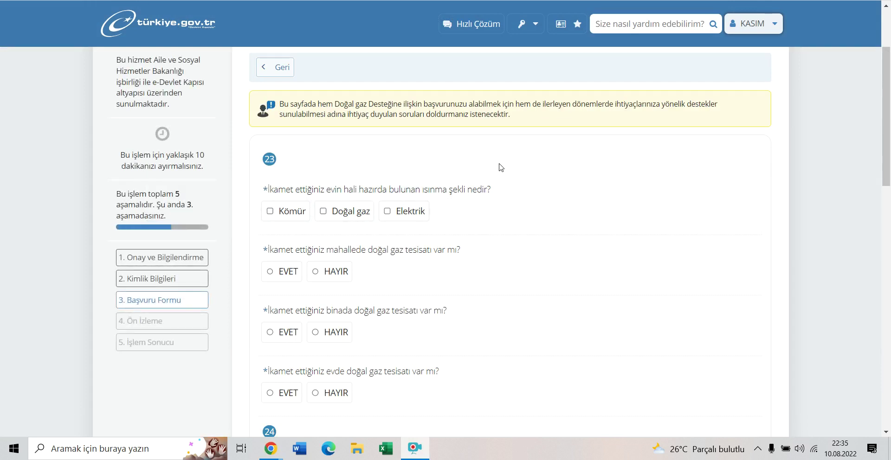
# Step: Try Doğal gaz as the home's current heating type and clear that selection again
pyautogui.click(324, 212)
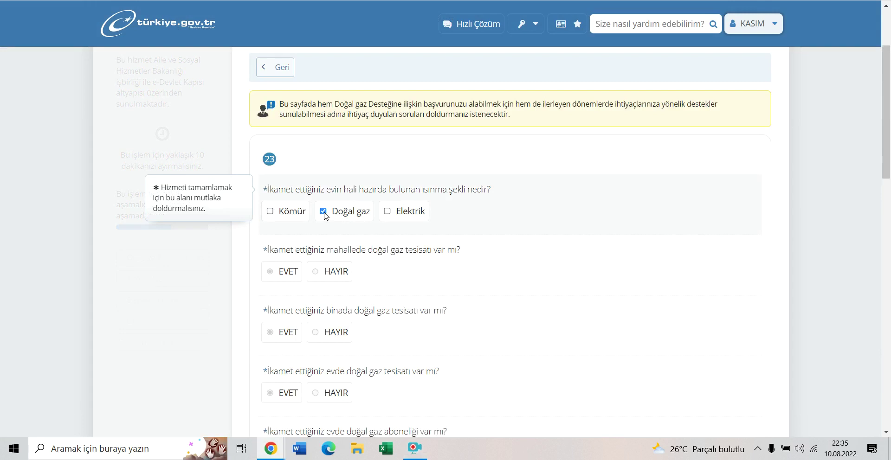
pyautogui.click(324, 213)
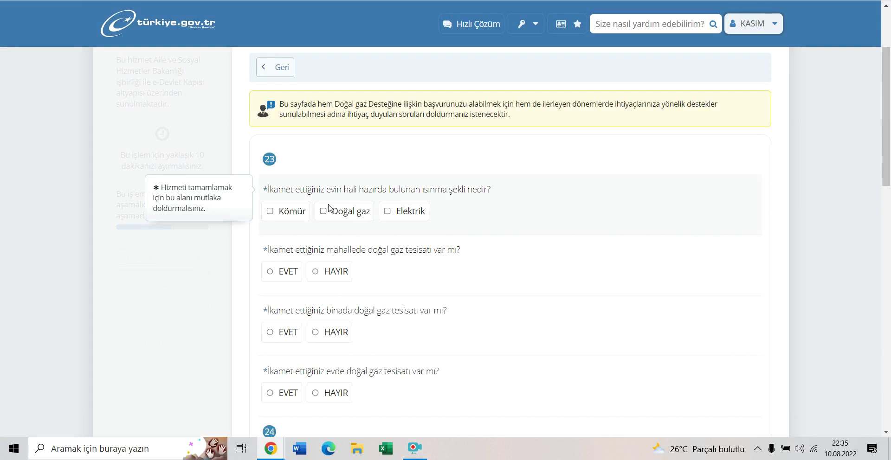
# Step: Look over the natural gas installation and utility subscription questions and choose Isınma Desteği Almak İstemiyorum as the preferred heating support type
pyautogui.scroll(-1, 348, 202)
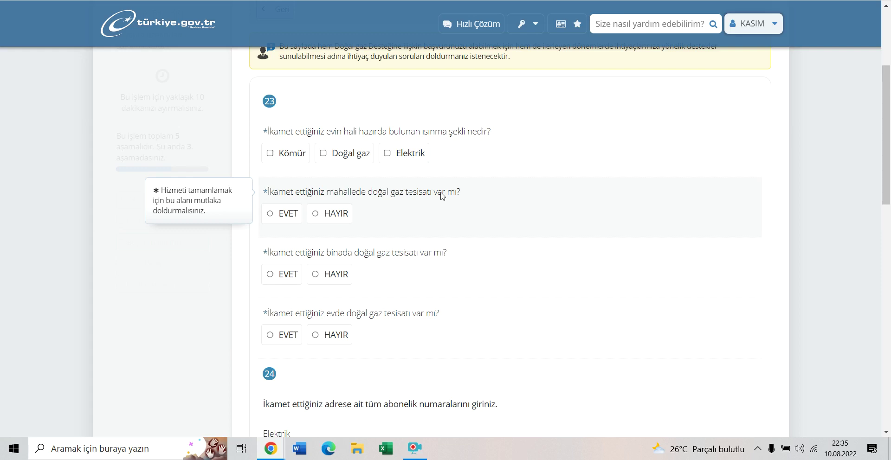
pyautogui.scroll(-1, 366, 214)
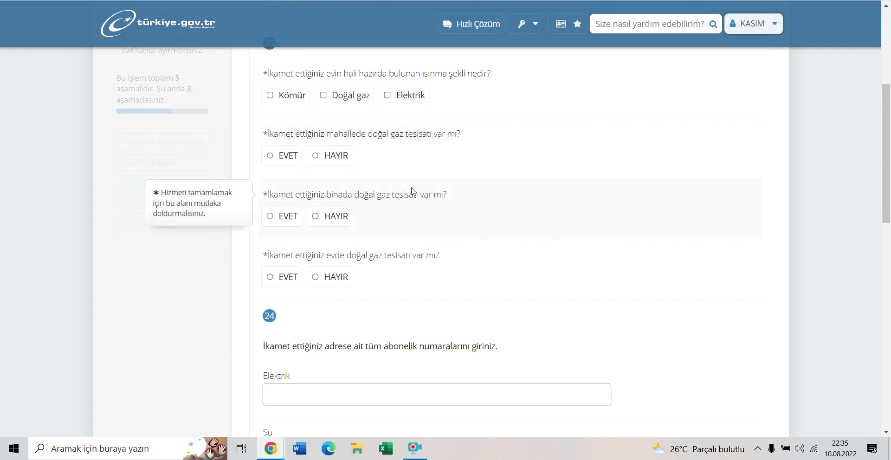
pyautogui.scroll(-1, 366, 206)
pyautogui.scroll(-2, 369, 207)
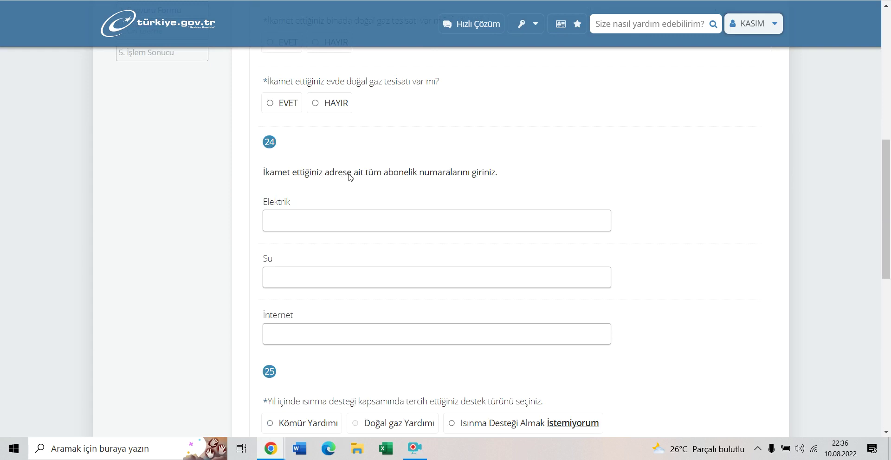
pyautogui.scroll(-1, 380, 177)
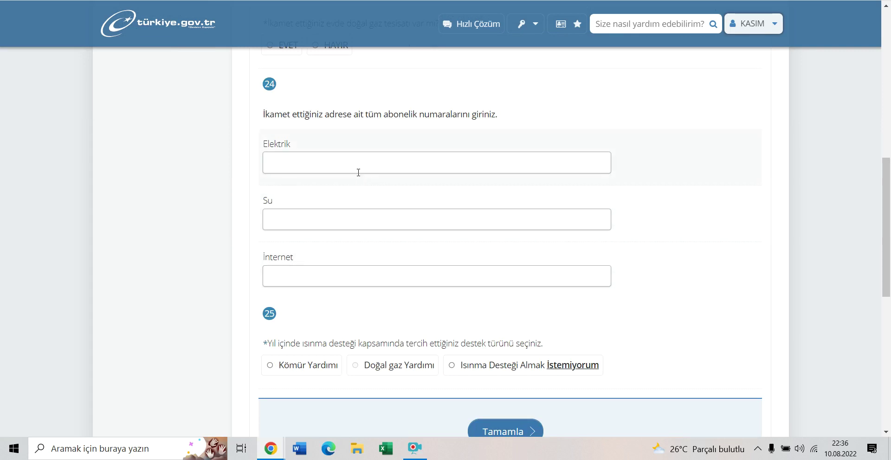
pyautogui.scroll(-1, 332, 238)
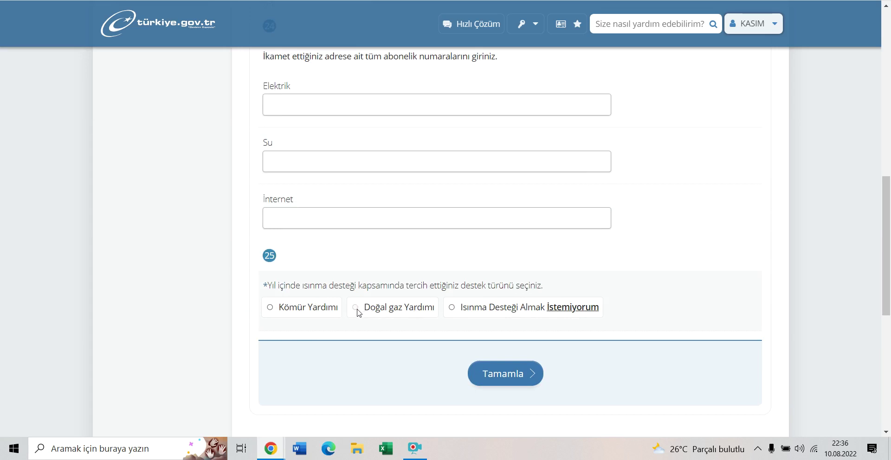
pyautogui.click(452, 308)
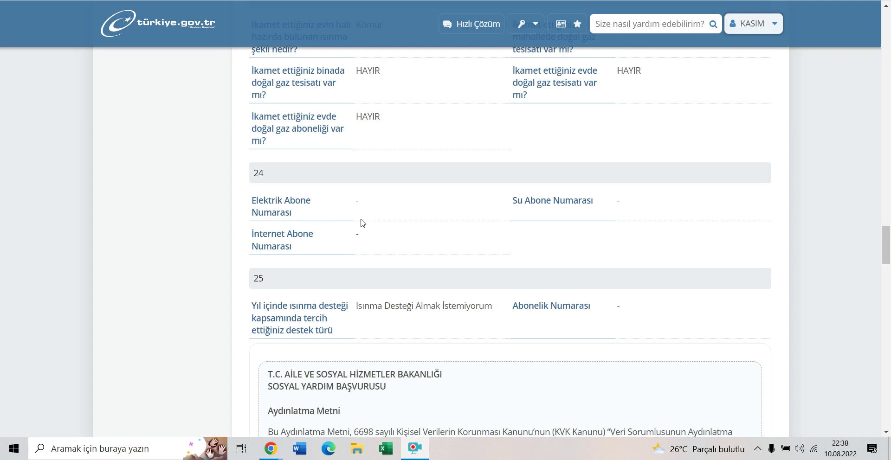
# Step: Review the application preview, the Aydınlatma Metni with its acceptance statement and the Açık Rıza Formu
pyautogui.scroll(-5, 362, 223)
pyautogui.scroll(4, 337, 197)
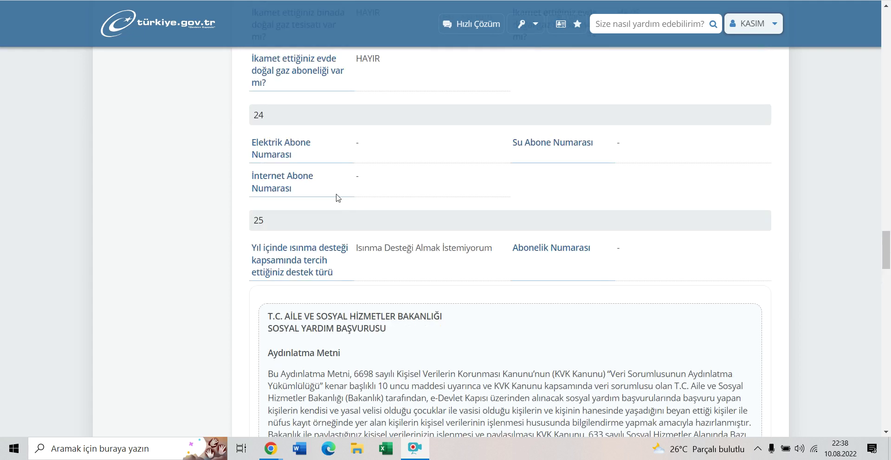
pyautogui.scroll(-3, 368, 190)
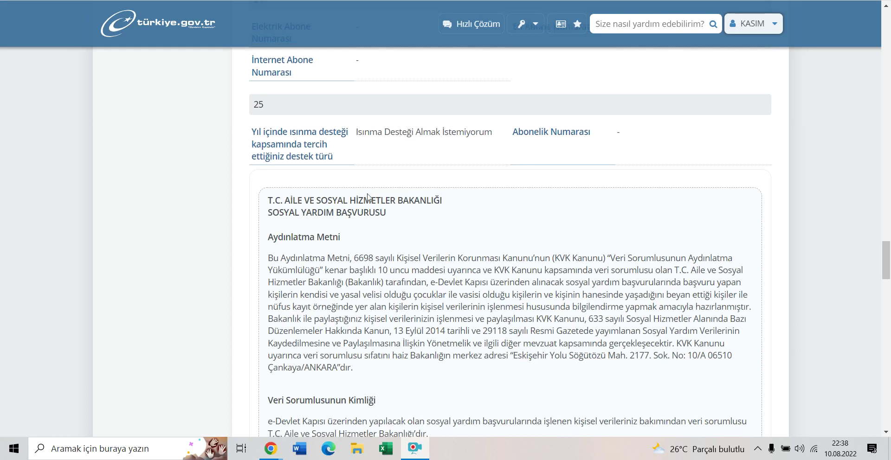
pyautogui.scroll(-10, 371, 185)
pyautogui.scroll(-15, 382, 182)
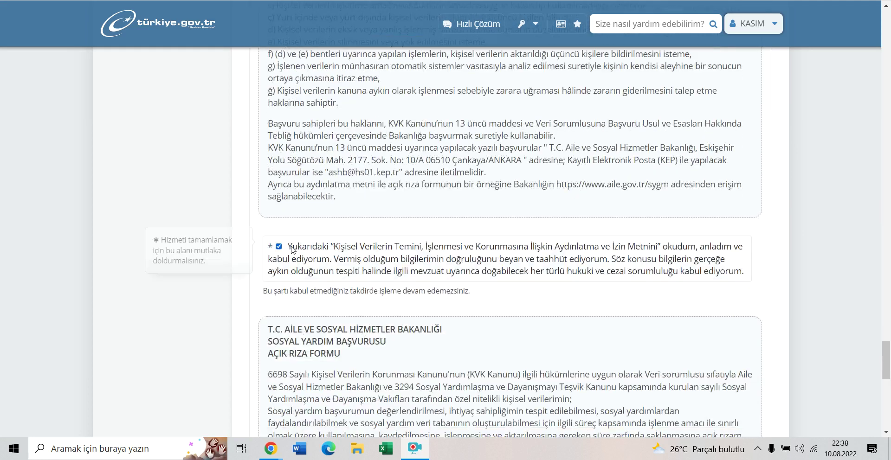
pyautogui.scroll(-6, 297, 244)
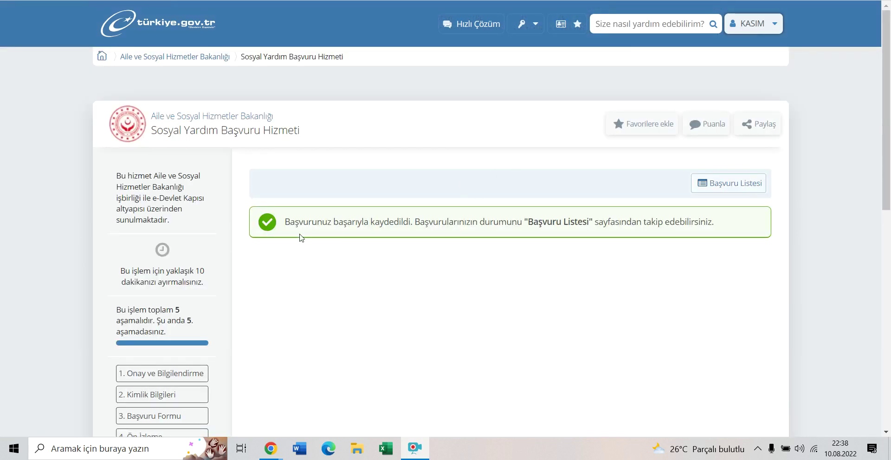
# Step: Read the application result message and open the Başvuru Listesi to follow the application's status
pyautogui.moveTo(284, 222); pyautogui.dragTo(597, 227)
pyautogui.click(563, 225)
pyautogui.click(592, 225)
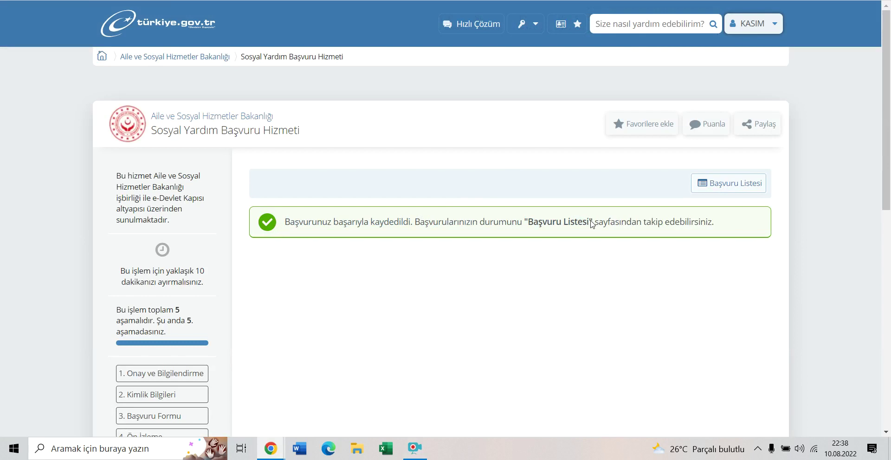
pyautogui.click(744, 185)
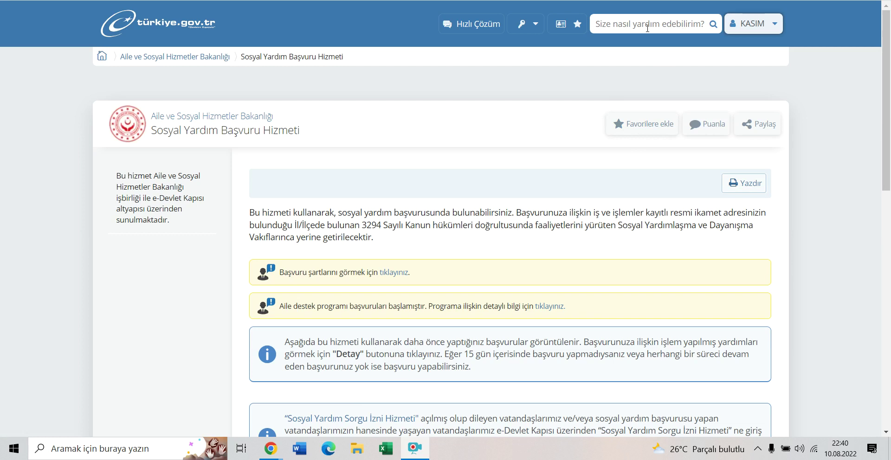
# Step: Search the e-Devlet services for "sosyal yardım bilgileri sorgulama"
pyautogui.click(647, 28)
pyautogui.write('sosy')
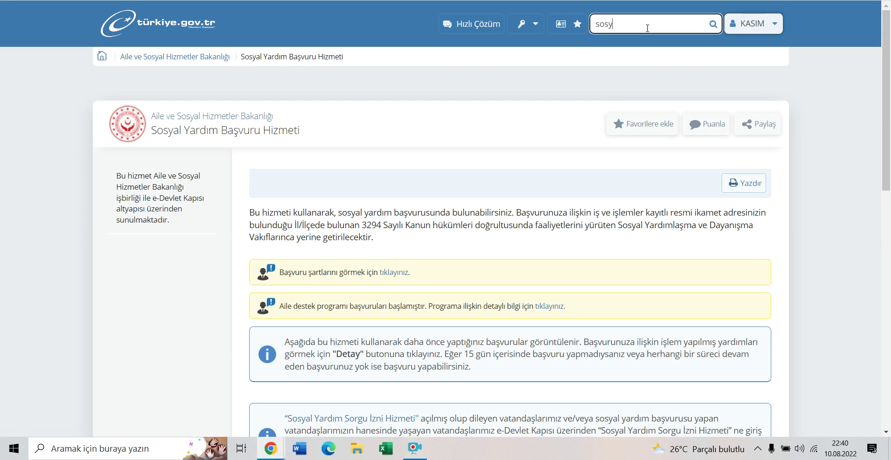
pyautogui.write('al yardım bilgileri sorgulama')
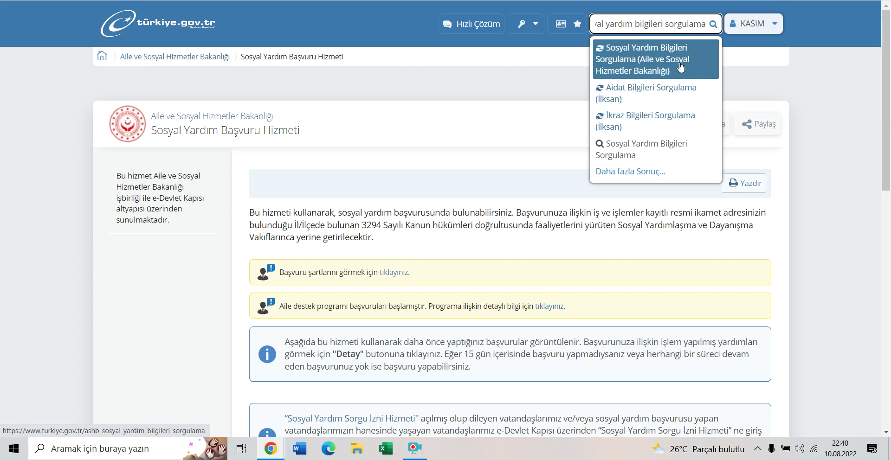
# Step: Clear the service search text and search for "ptt üzerinden" instead
pyautogui.hotkey('shift', 'Left')
pyautogui.hotkey('shift', 'Left')
pyautogui.hotkey('shift', 'Left')
pyautogui.hotkey('shift', 'Left')
pyautogui.hotkey('shift', 'Left')
pyautogui.hotkey('shift', 'Left')
pyautogui.hotkey('shift', 'Left')
pyautogui.hotkey('shift', 'Left')
pyautogui.hotkey('shift', 'Left')
pyautogui.hotkey('shift', 'Left')
pyautogui.hotkey('shift', 'Left')
pyautogui.hotkey('shift', 'Left')
pyautogui.hotkey('shift', 'Left')
pyautogui.hotkey('shift', 'Left')
pyautogui.hotkey('shift', 'Left')
pyautogui.hotkey('shift', 'Left')
pyautogui.hotkey('shift', 'Left')
pyautogui.hotkey('shift', 'Left')
pyautogui.hotkey('shift', 'Left')
pyautogui.hotkey('shift', 'Left')
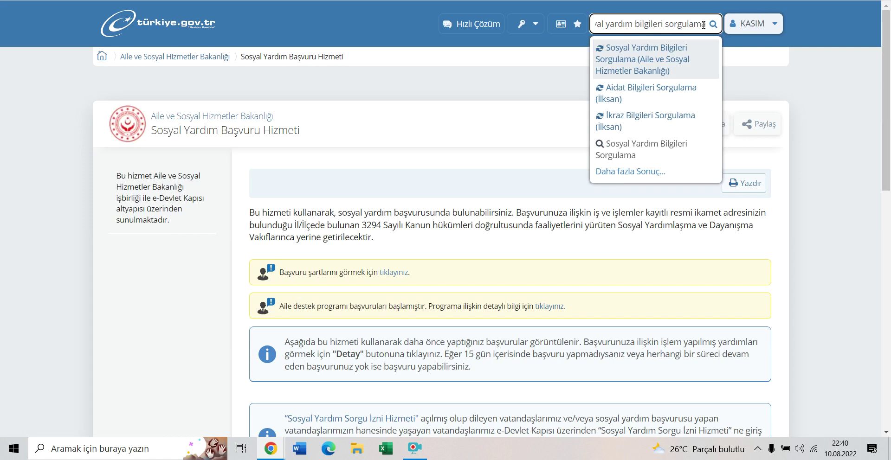
pyautogui.press('BackSpace')
pyautogui.press('BackSpace')
pyautogui.press('BackSpace')
pyautogui.press('BackSpace')
pyautogui.press('BackSpace')
pyautogui.press('BackSpace')
pyautogui.press('BackSpace')
pyautogui.press('BackSpace')
pyautogui.press('BackSpace')
pyautogui.press('BackSpace')
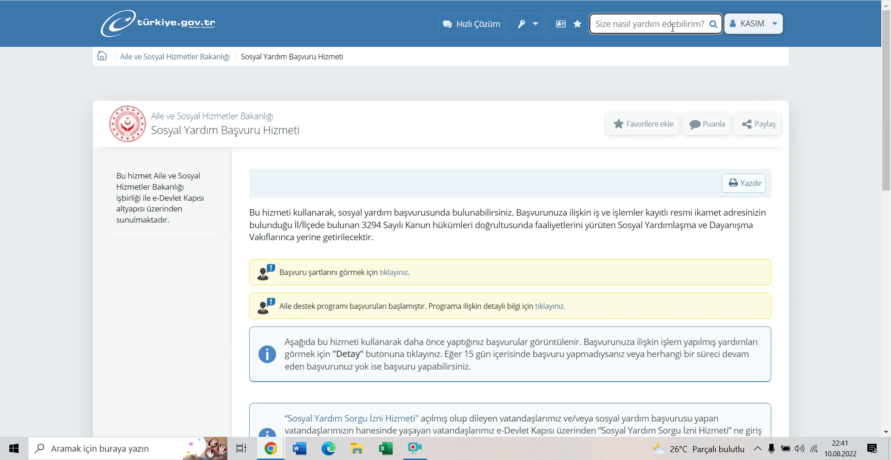
pyautogui.write('ptt')
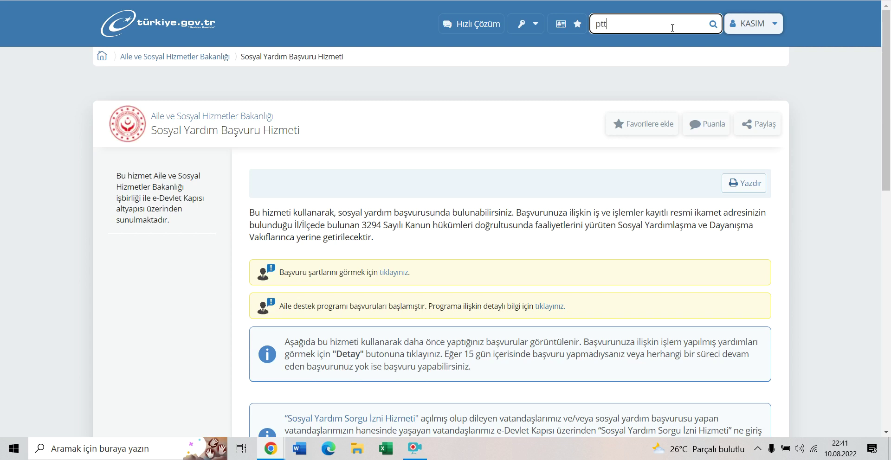
pyautogui.write(' üzerinden')
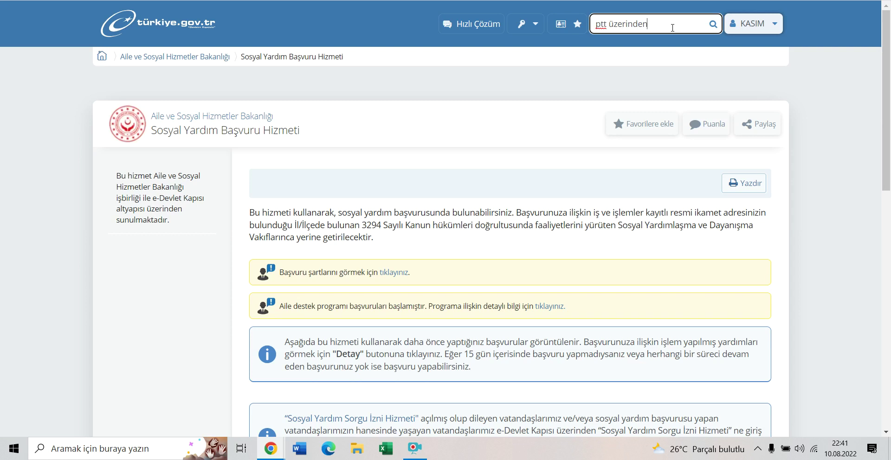